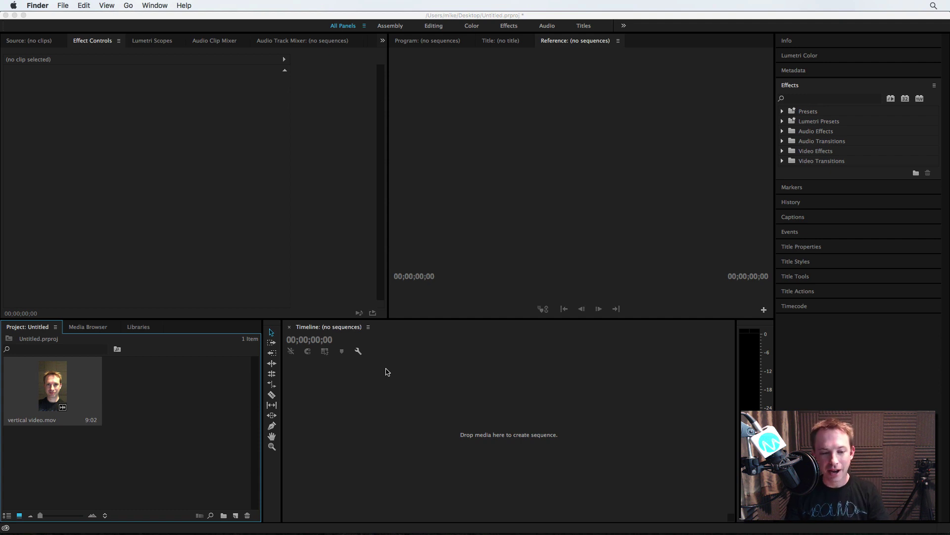
Build a 'vertical video' sequence from vertical video.mov on the empty Timeline.
click(56, 394)
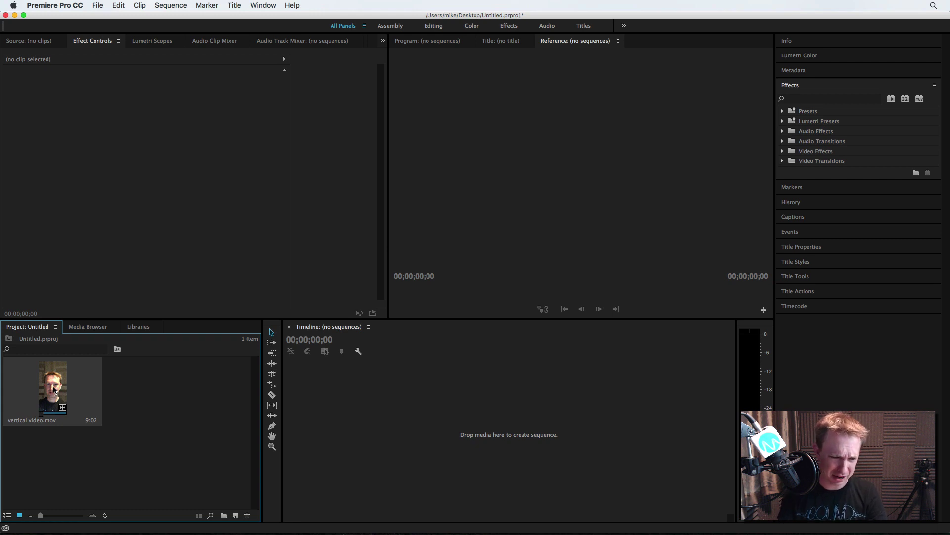
drag(54, 390, 352, 389)
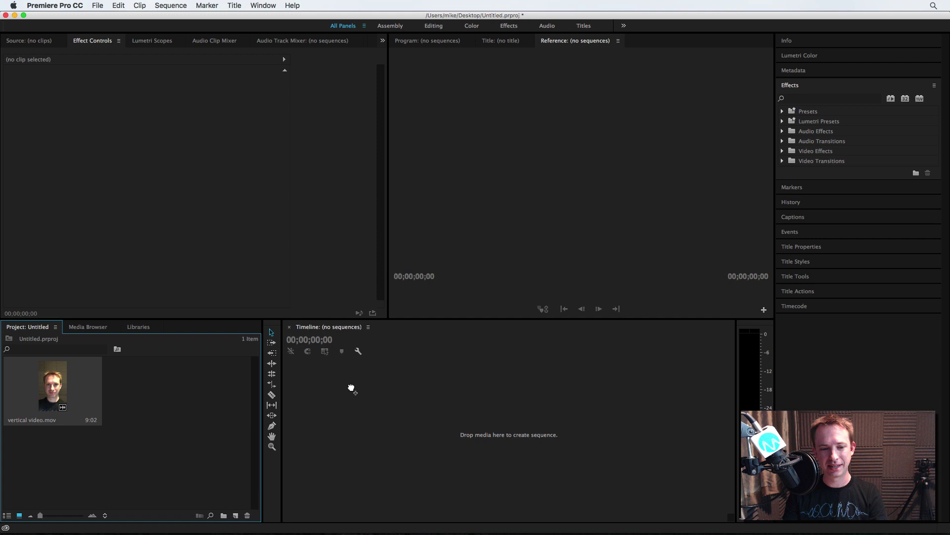
drag(351, 389, 352, 389)
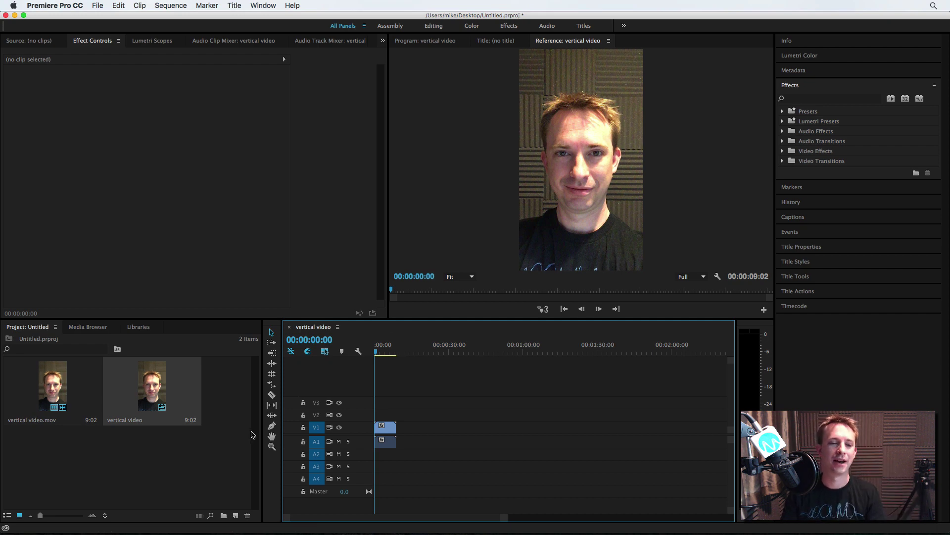
click(225, 412)
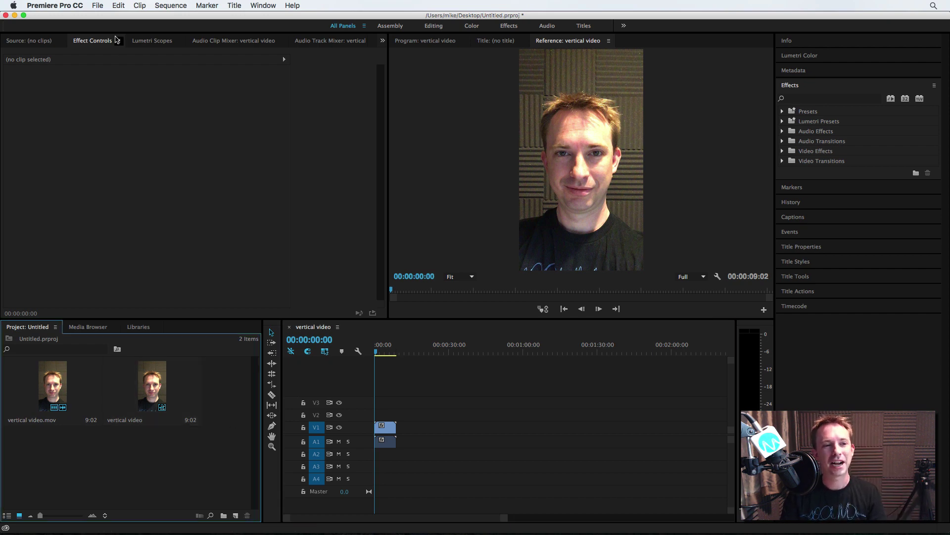
Start a new sequence and compare the current and DV-PAL Widescreen 48kHz preset settings.
click(98, 6)
mouse_move(107, 17)
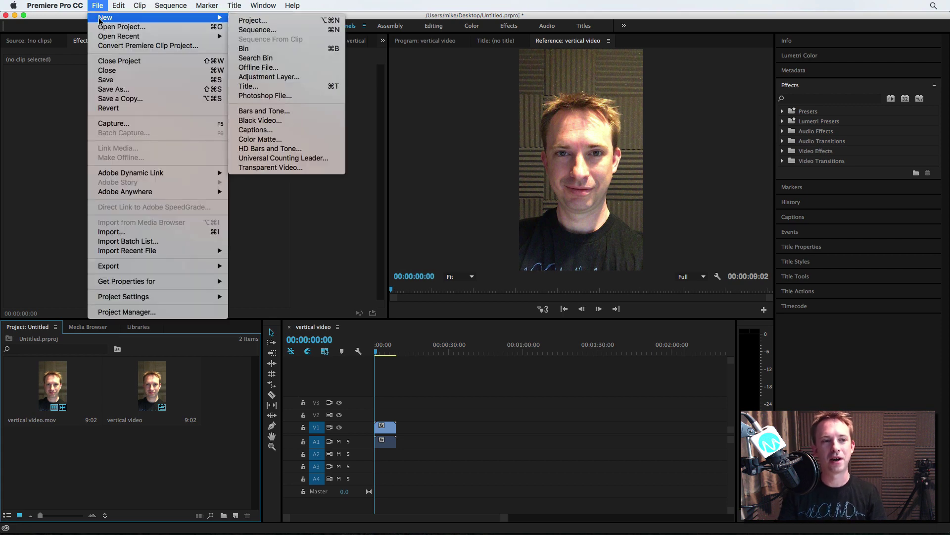
click(270, 31)
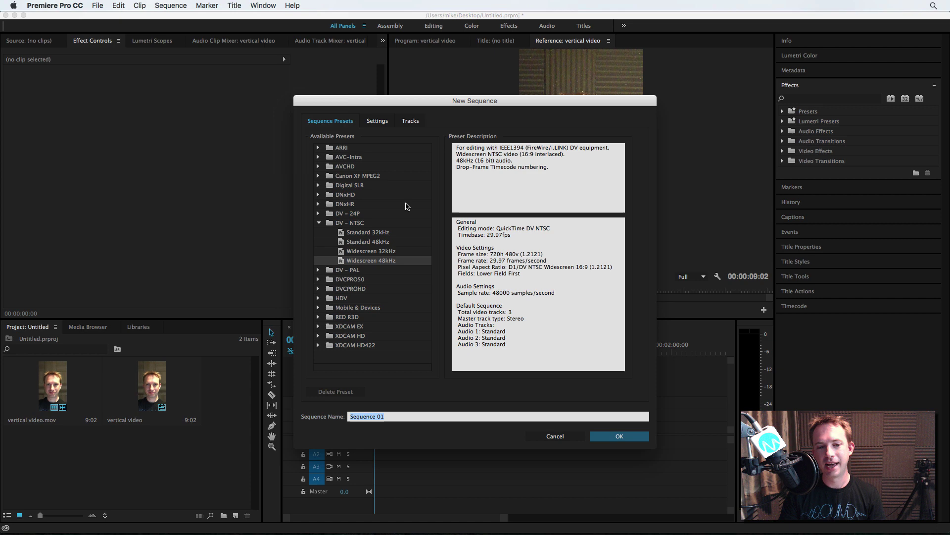
click(378, 121)
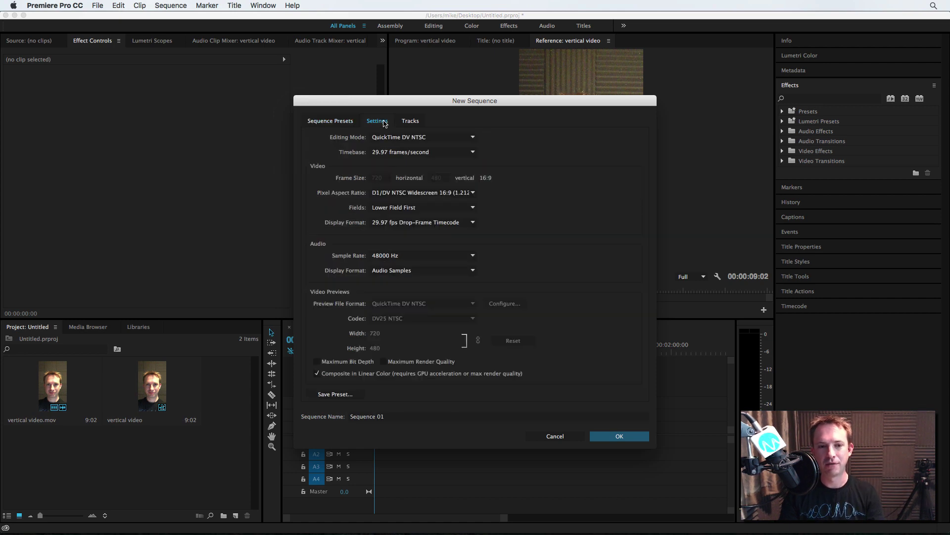
click(340, 123)
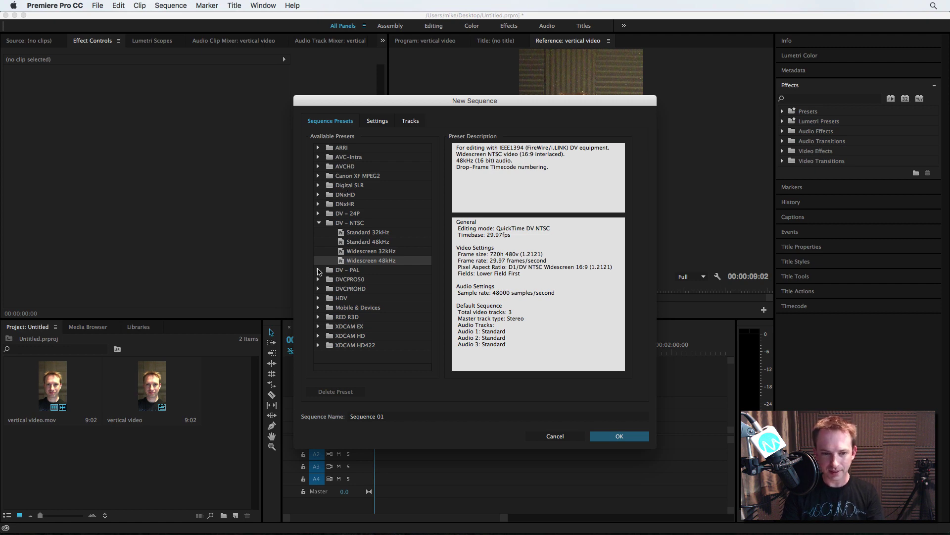
click(318, 270)
click(371, 308)
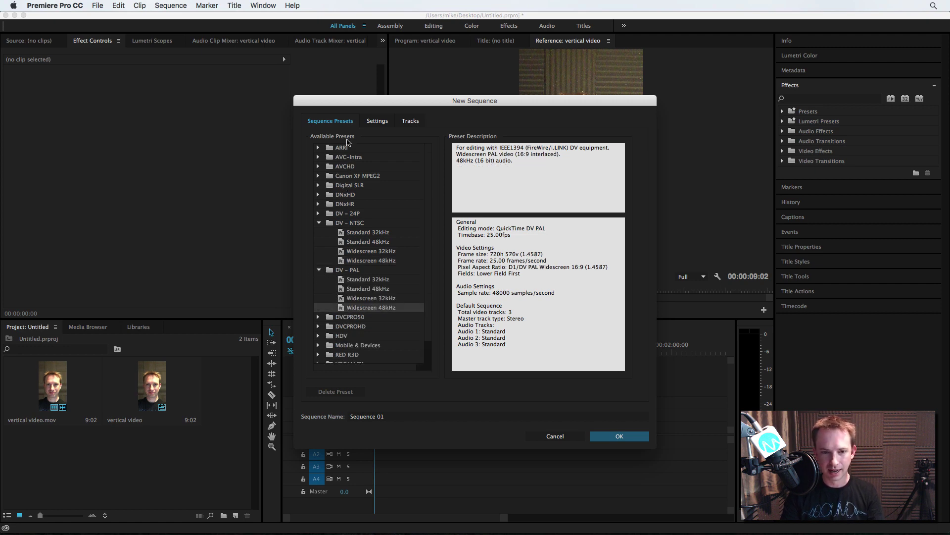
click(376, 124)
click(337, 123)
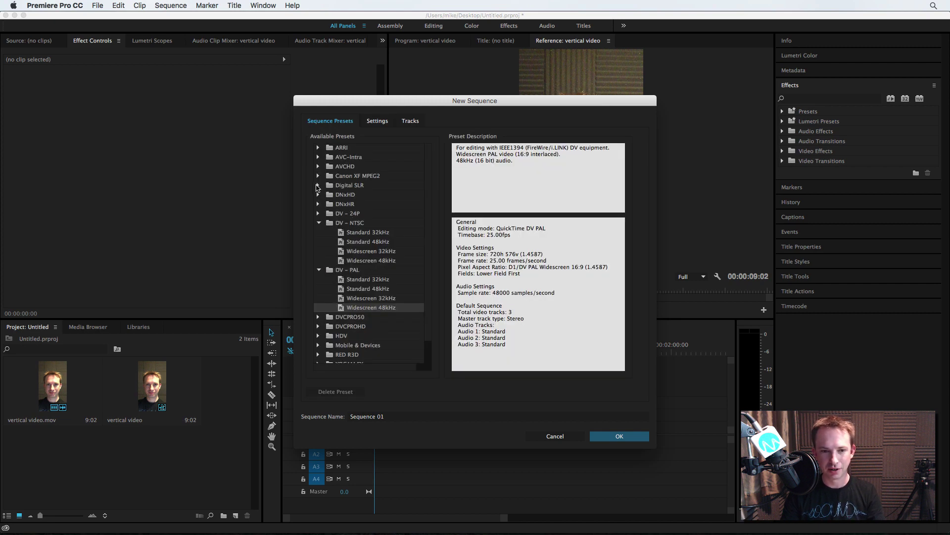
Pick the Digital SLR 1080p30 preset (1920×1080) and create Sequence 01.
click(318, 185)
click(330, 195)
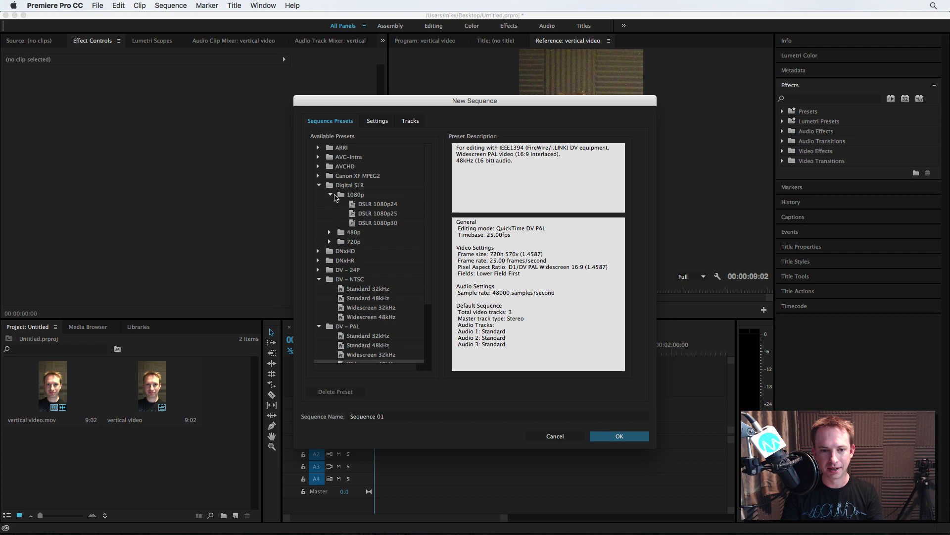
click(389, 225)
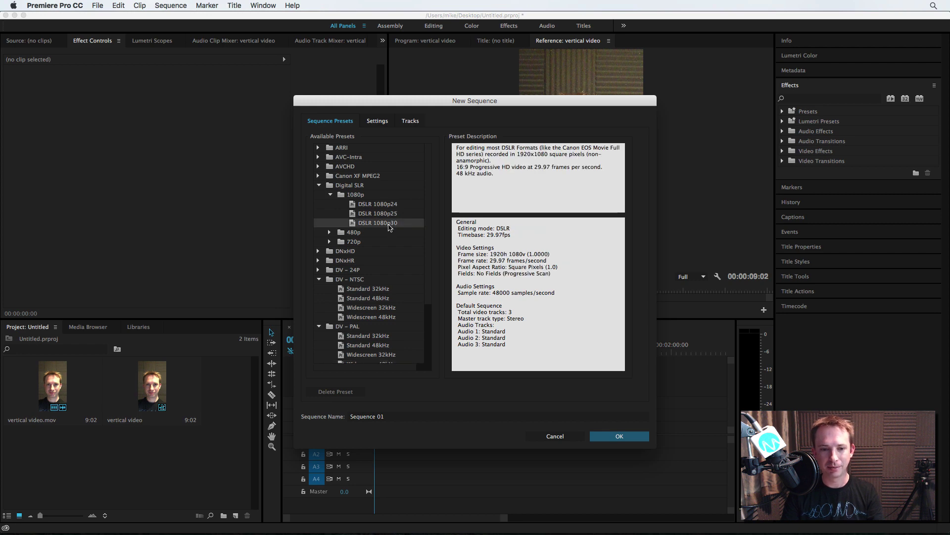
click(376, 121)
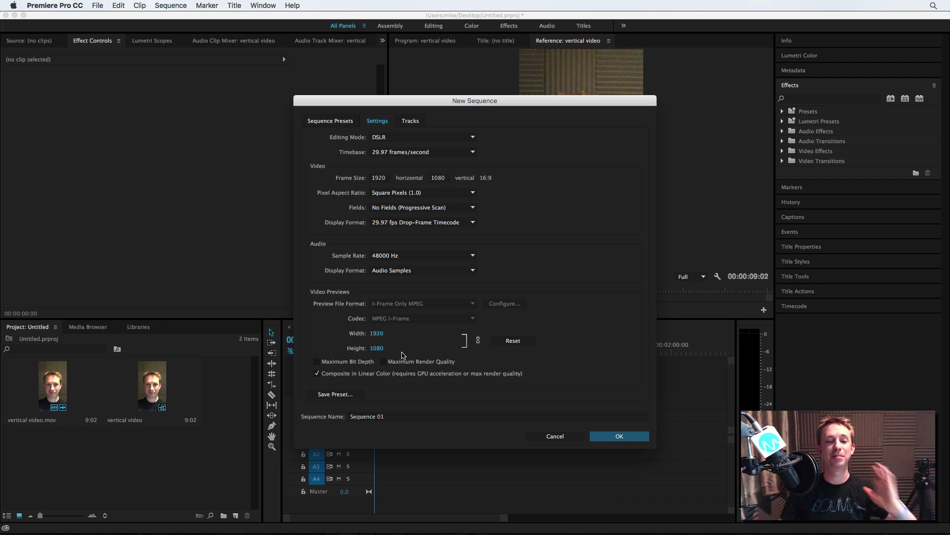
click(330, 122)
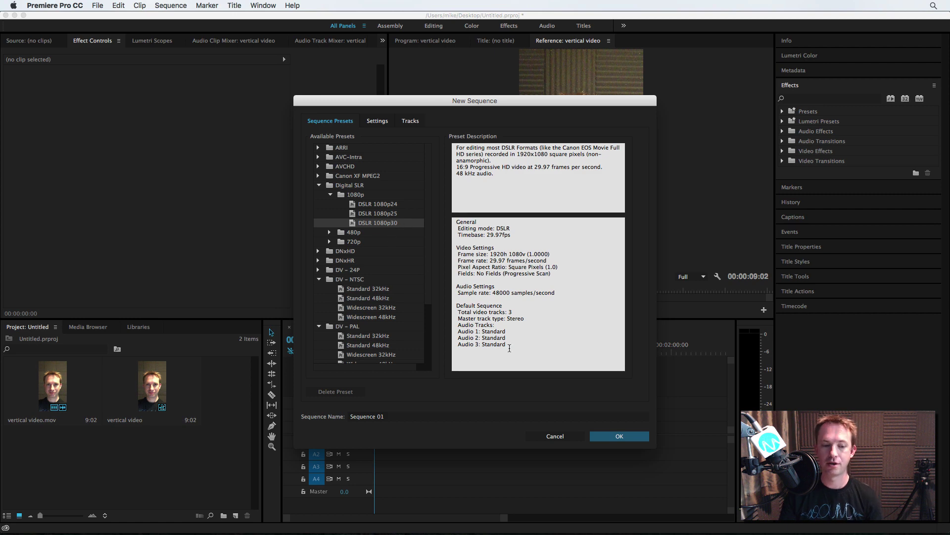
click(619, 436)
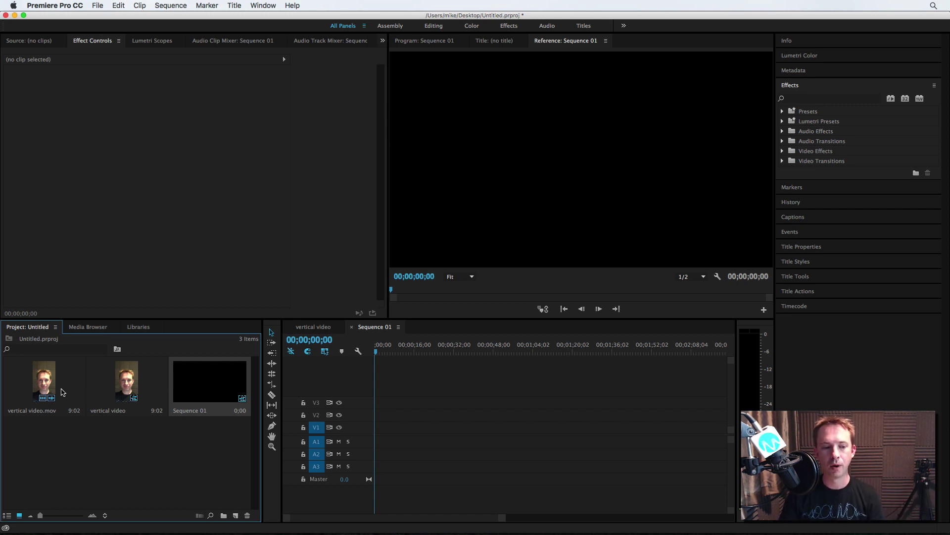
Add vertical video.mov to Sequence 01 keeping existing settings, then preview around 4–6 seconds.
drag(61, 392, 378, 428)
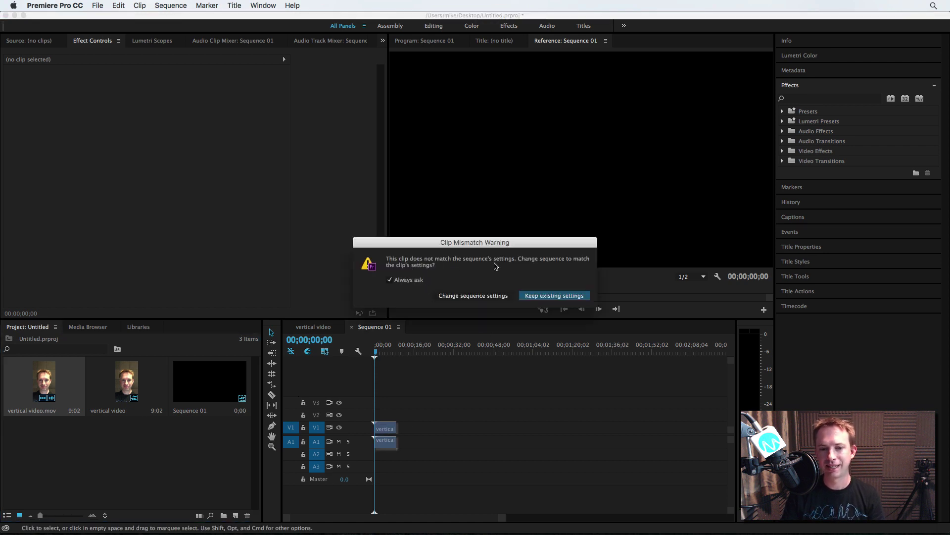
click(530, 295)
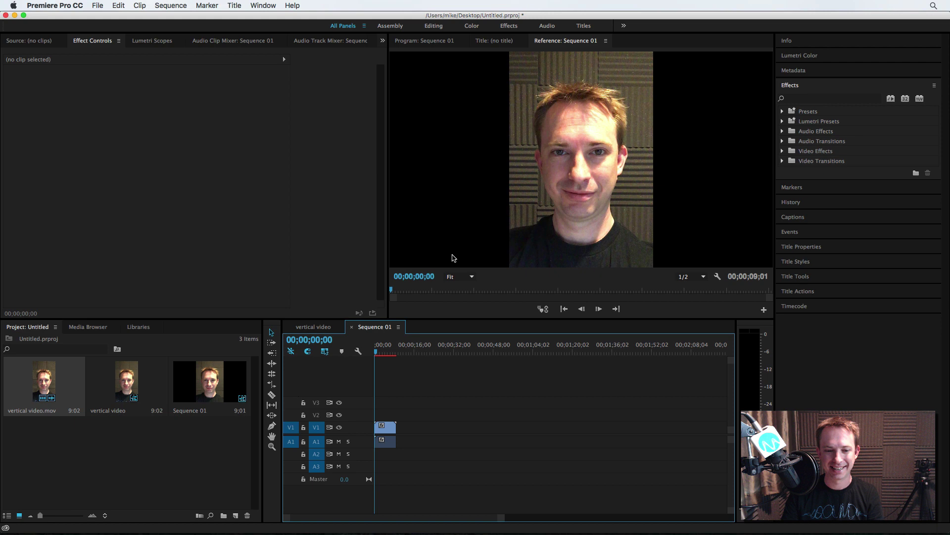
click(384, 353)
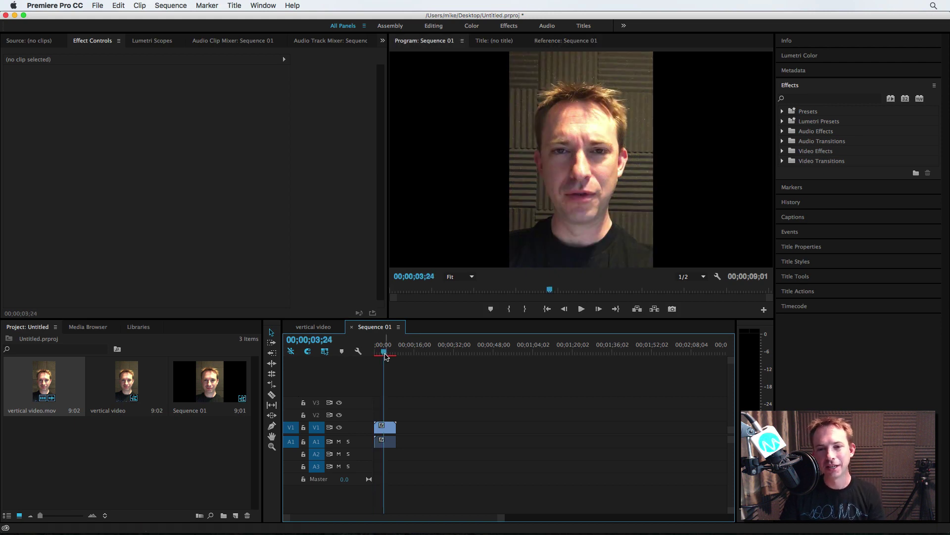
drag(385, 355, 391, 353)
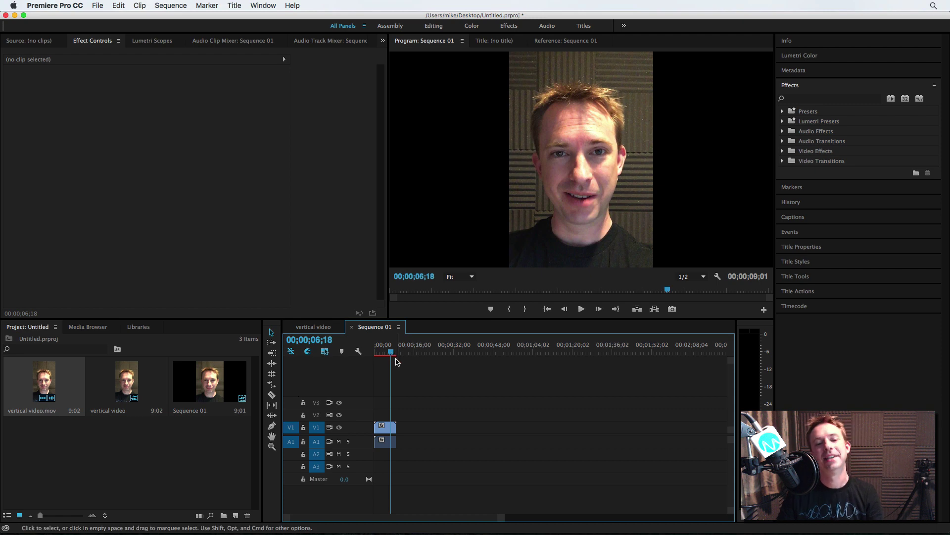
Scale the vertical clip to 73% in its Motion settings.
click(385, 428)
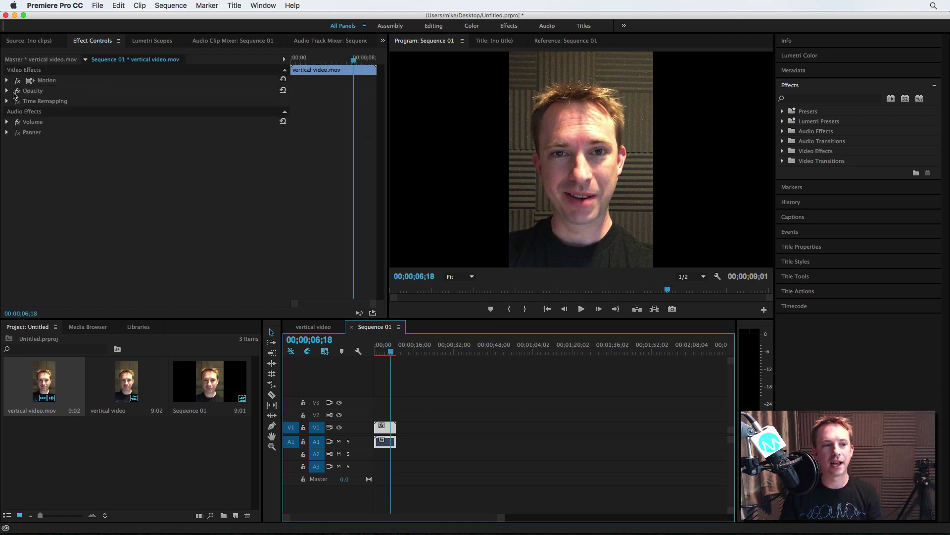
click(7, 80)
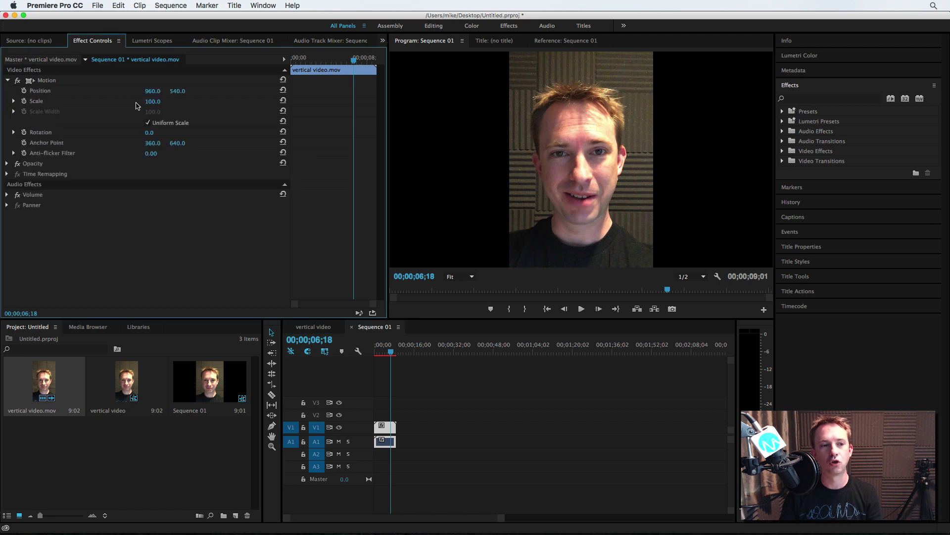
mouse_move(152, 102)
mouse_down()
mouse_move(140, 101)
mouse_move(153, 101)
mouse_up()
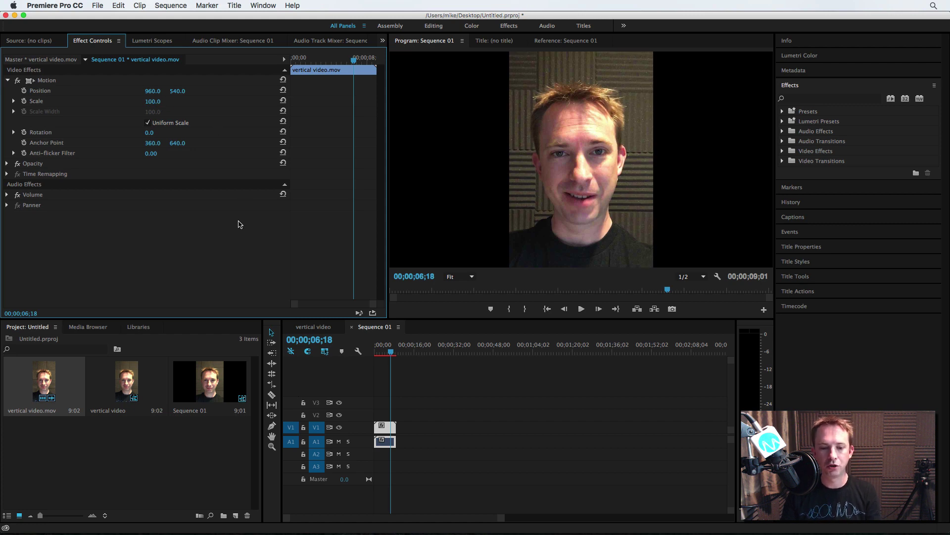
click(386, 376)
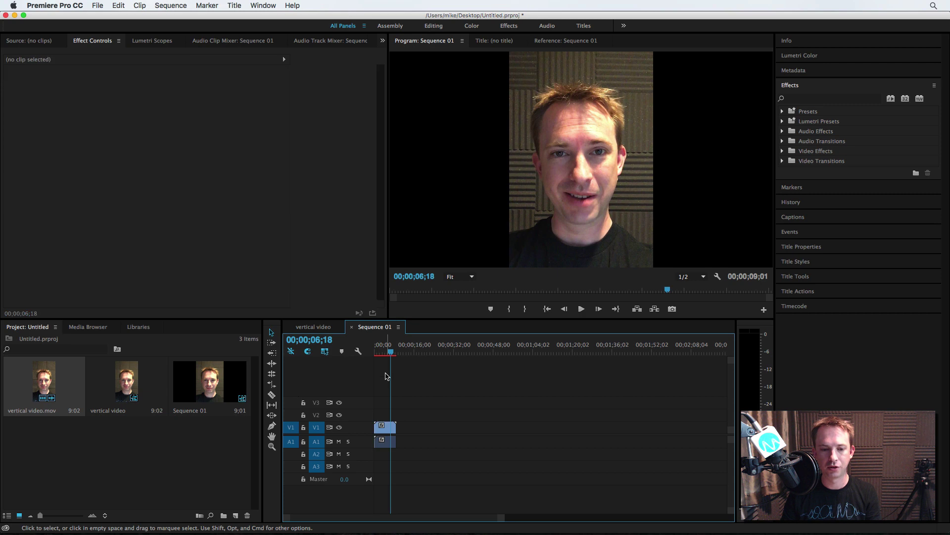
Paste a copy of the vertical clip at about 15 seconds.
click(408, 349)
click(389, 426)
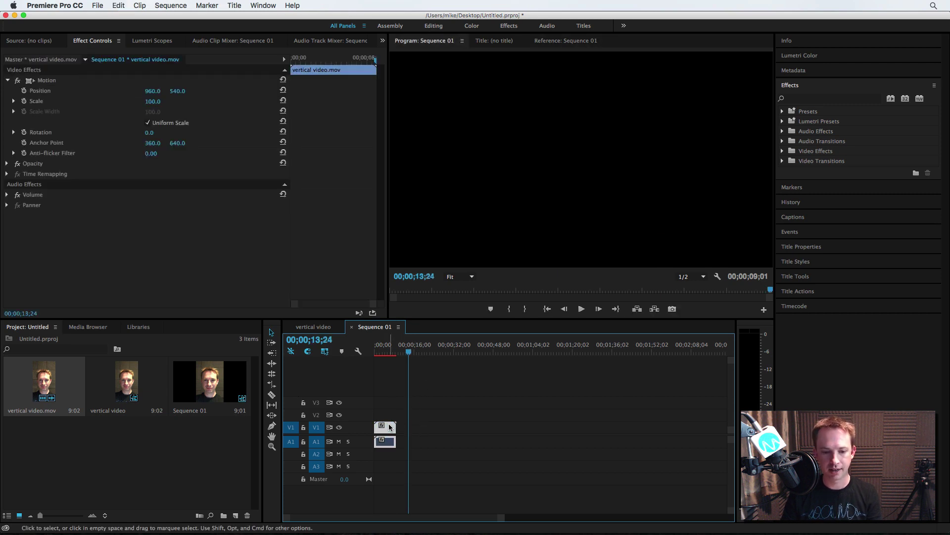
click(413, 353)
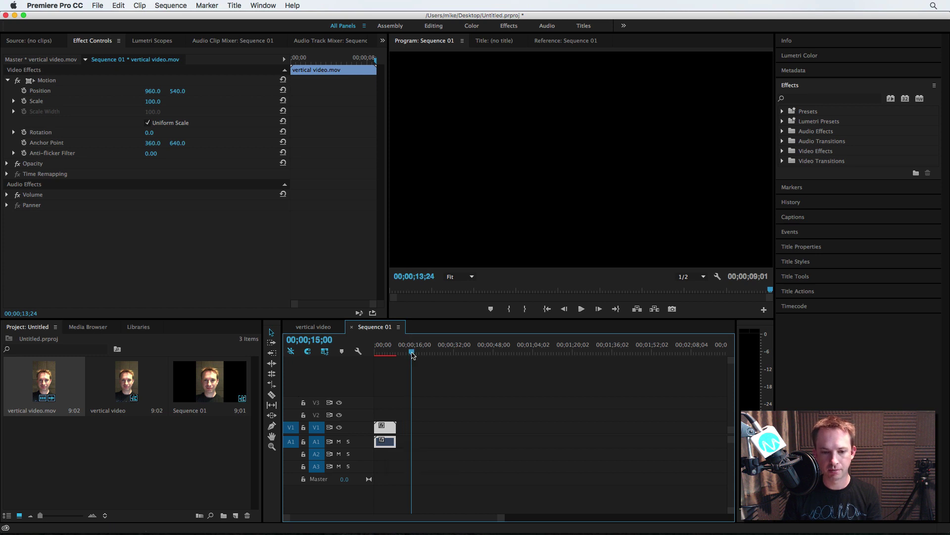
key(super+v)
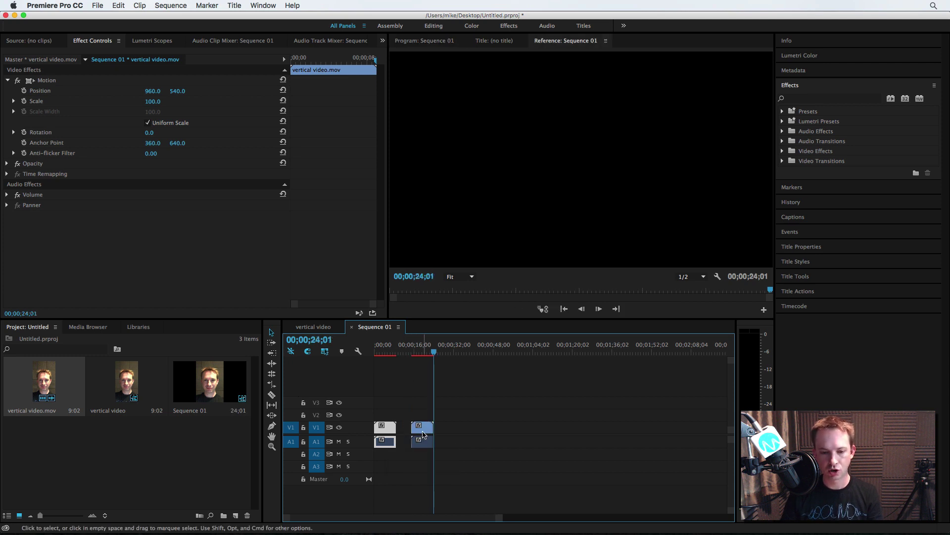
click(422, 353)
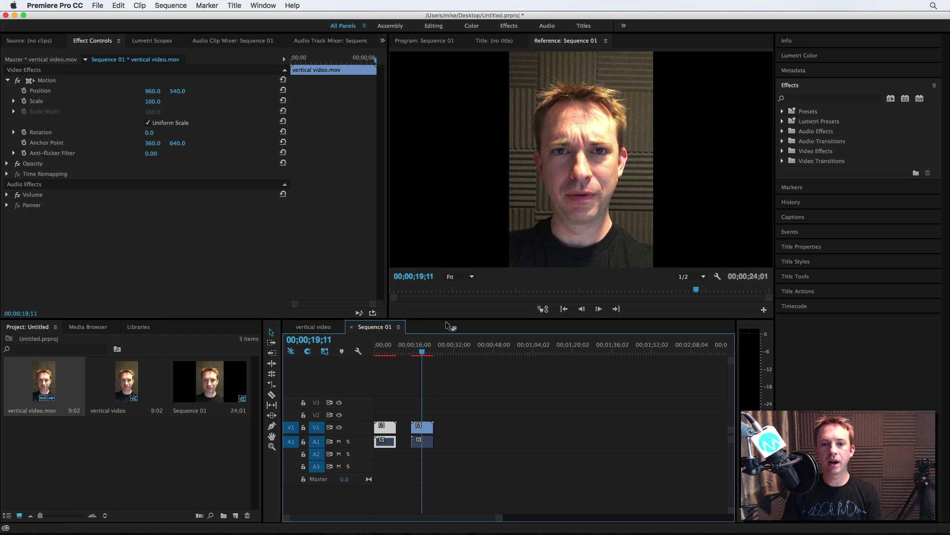
Slide the pasted copy toward the left of the frame via Position X.
click(151, 91)
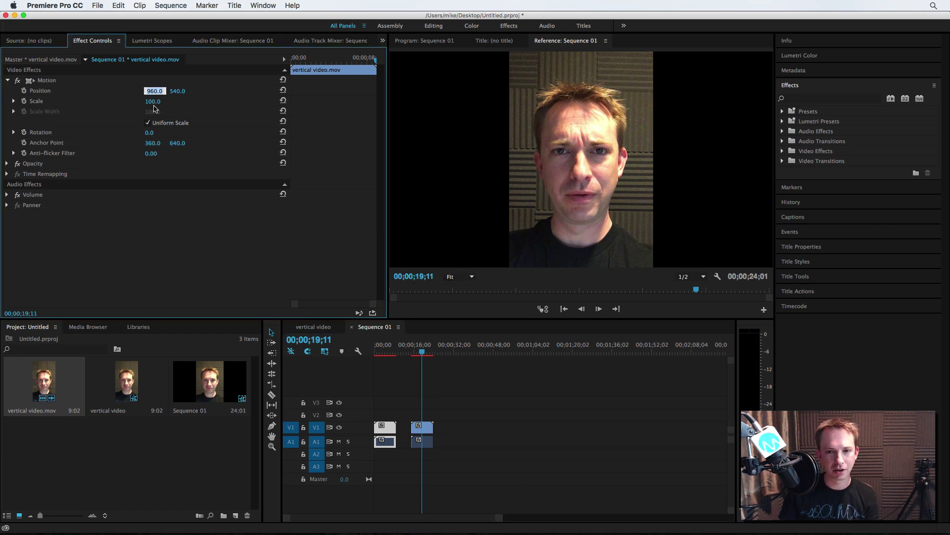
click(145, 82)
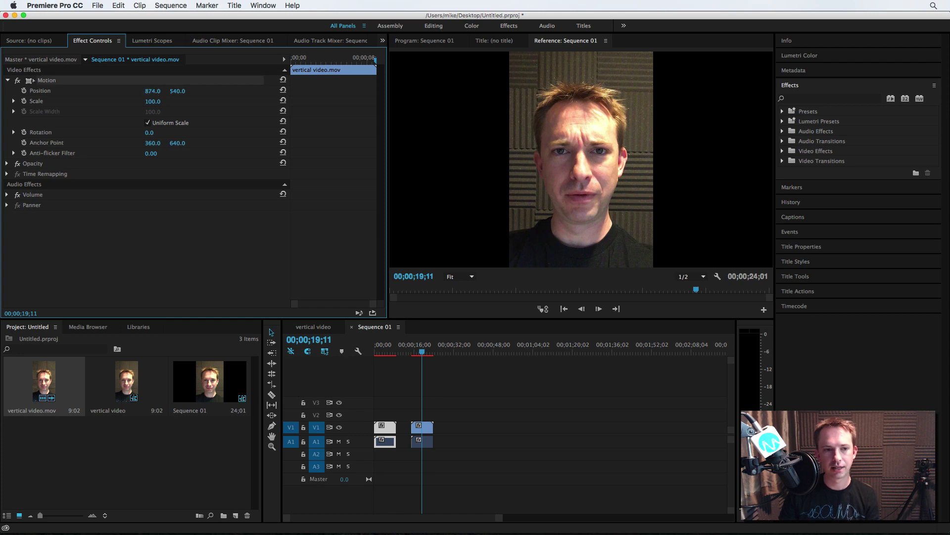
drag(151, 91, 156, 153)
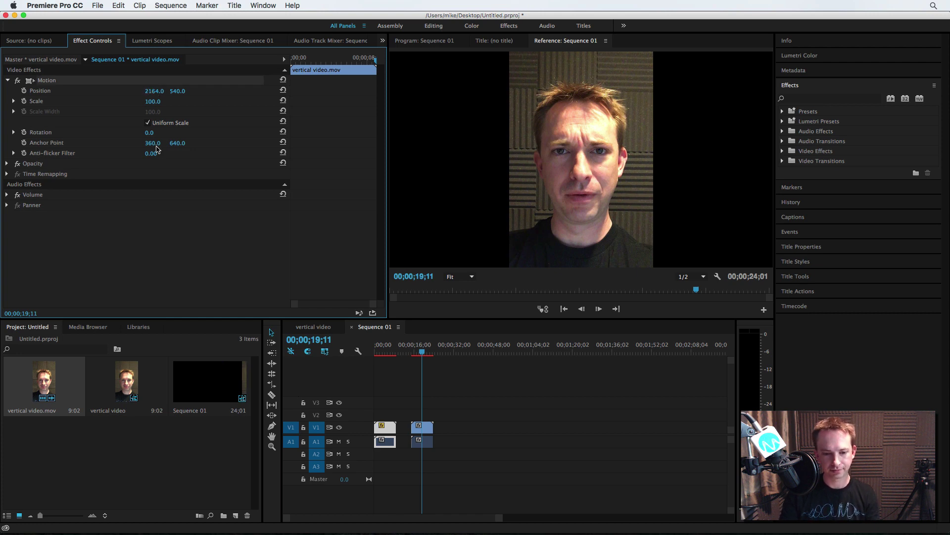
click(423, 426)
drag(147, 90, 67, 91)
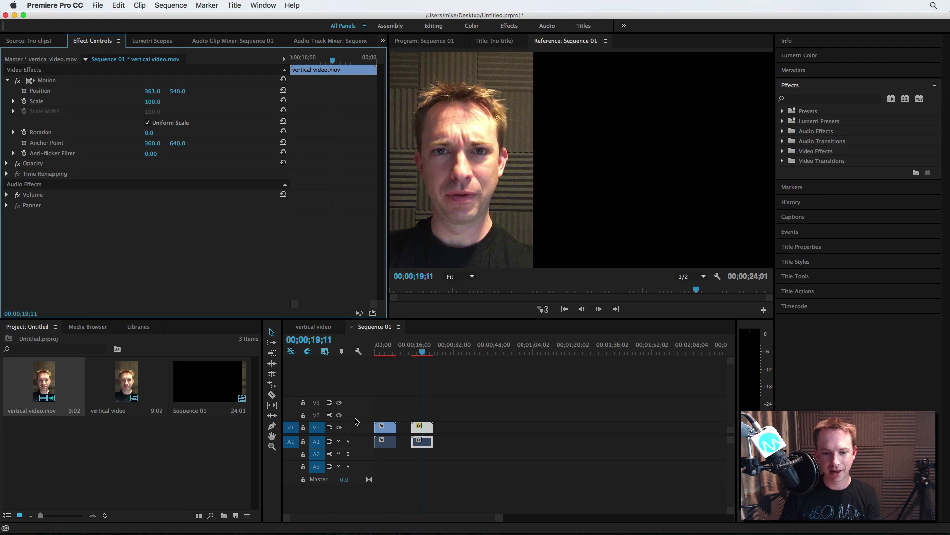
Stack the copy on V2 at the start, original on V3, left copy at X 289.
drag(422, 433, 385, 415)
click(384, 351)
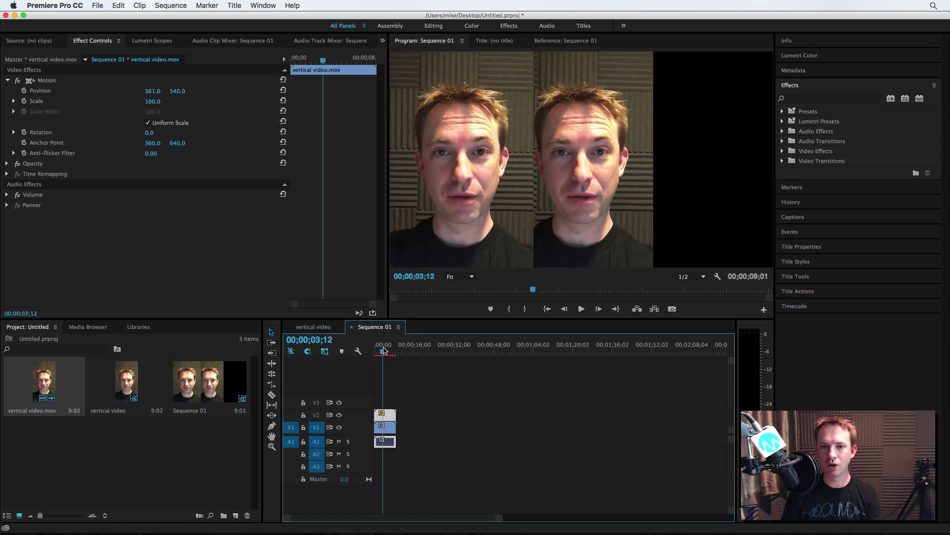
drag(385, 427, 386, 404)
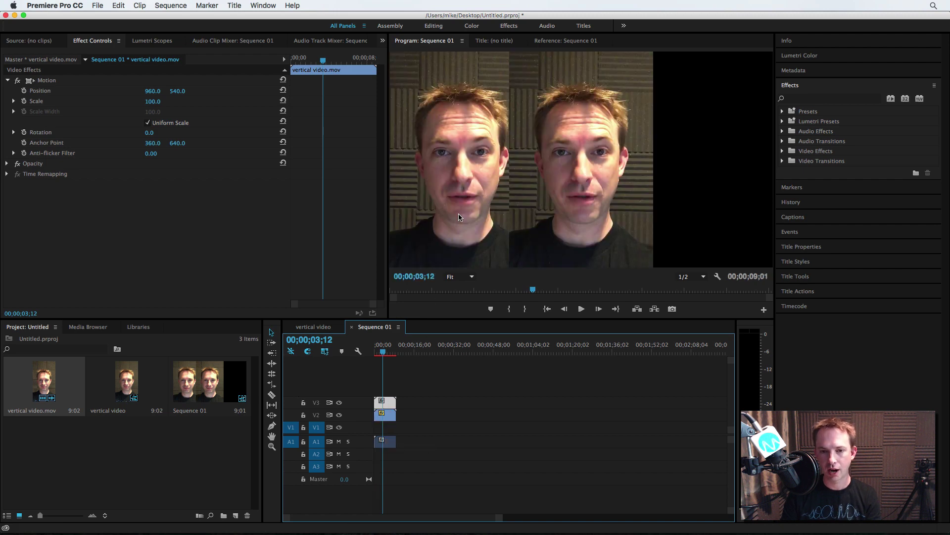
click(389, 417)
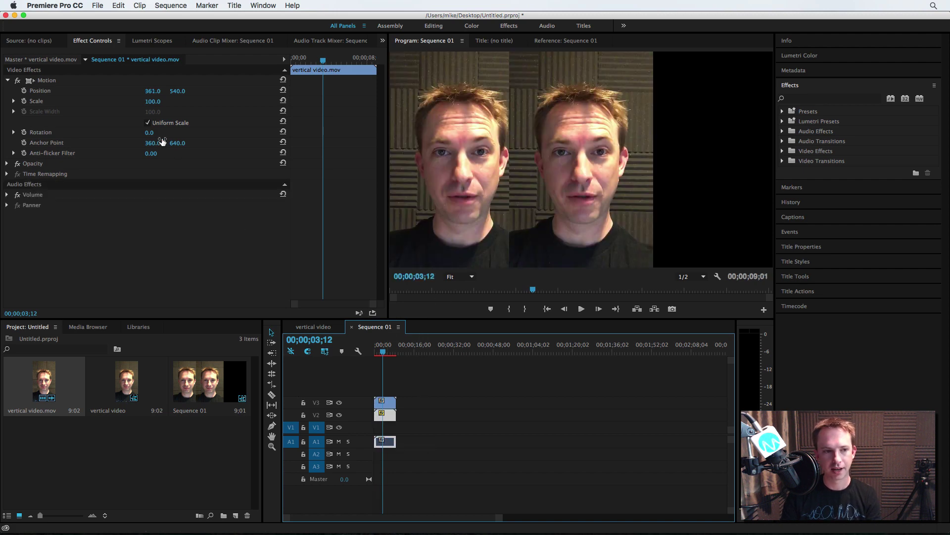
drag(153, 91, 117, 92)
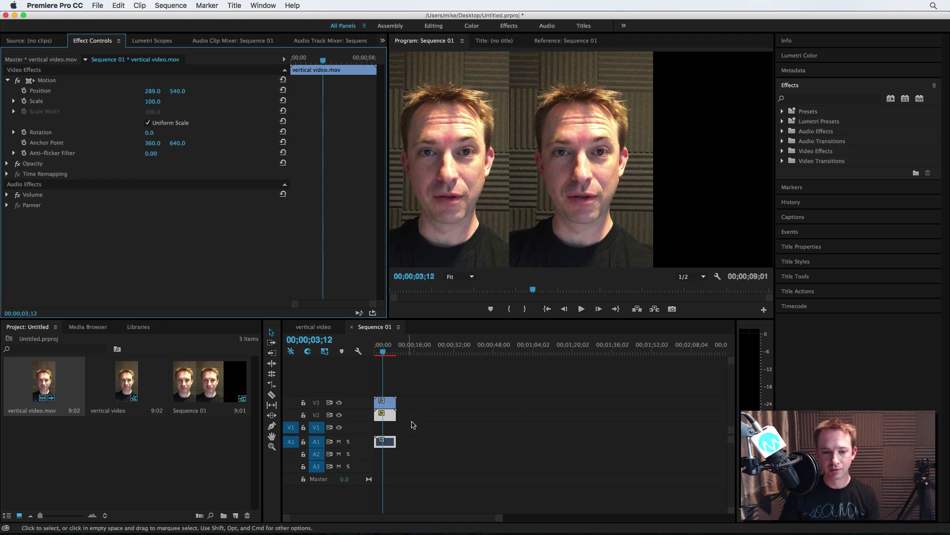
Paste a third copy of the clip and move it to the sequence start on V1.
click(414, 350)
key(super+v)
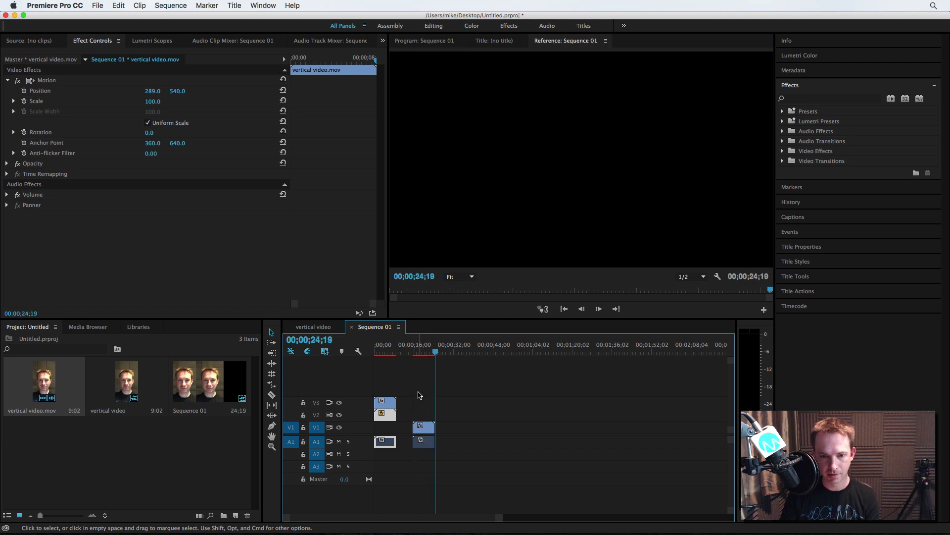
drag(424, 431, 391, 430)
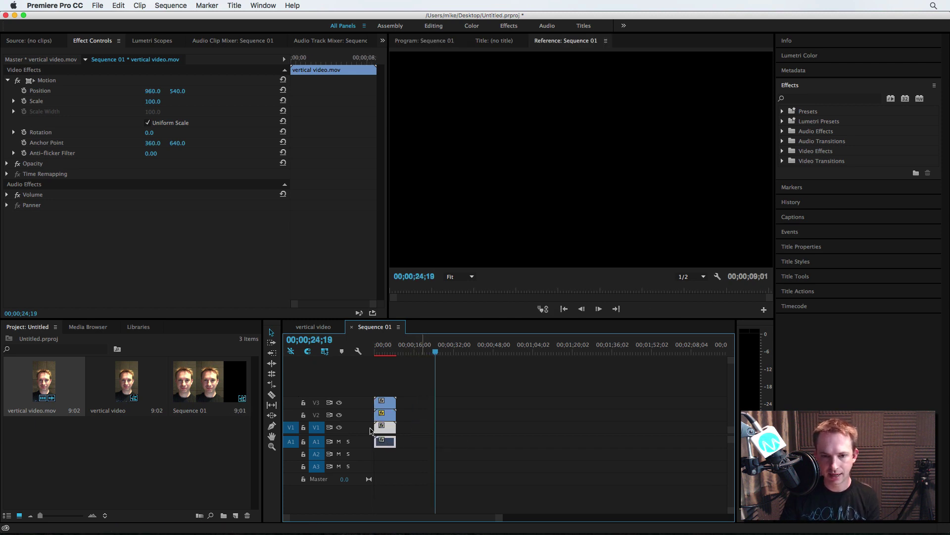
click(387, 351)
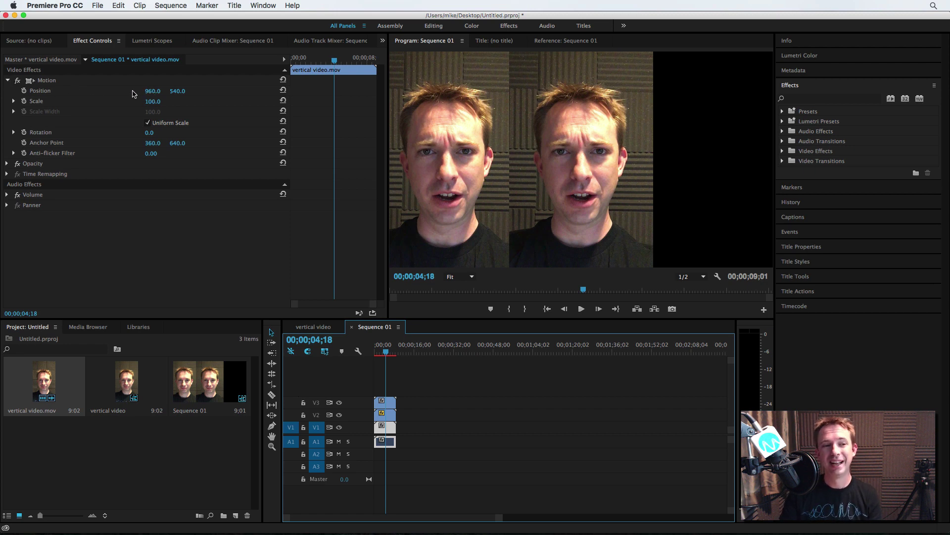
Move the third copy to Position X 1630 on the right and play back a preview.
click(152, 91)
text(936)
key(Return)
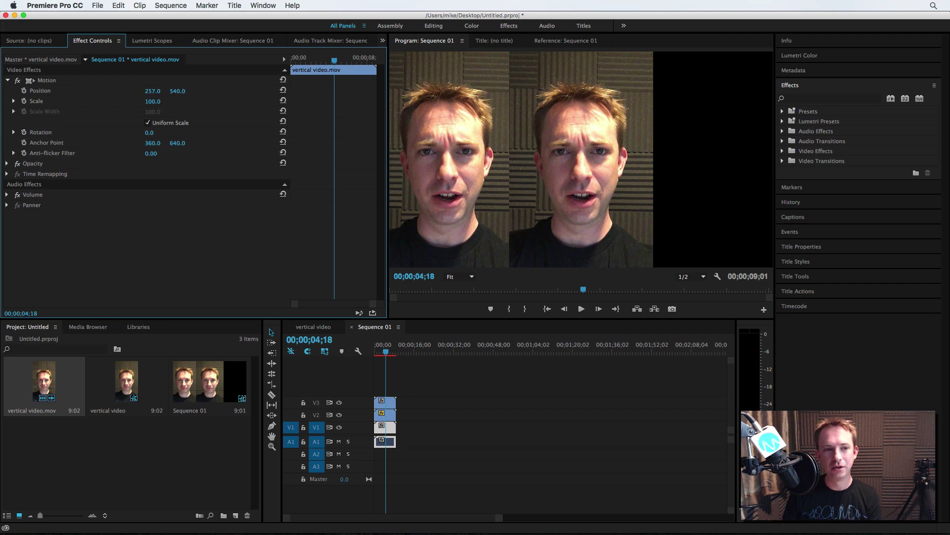
drag(152, 91, 216, 91)
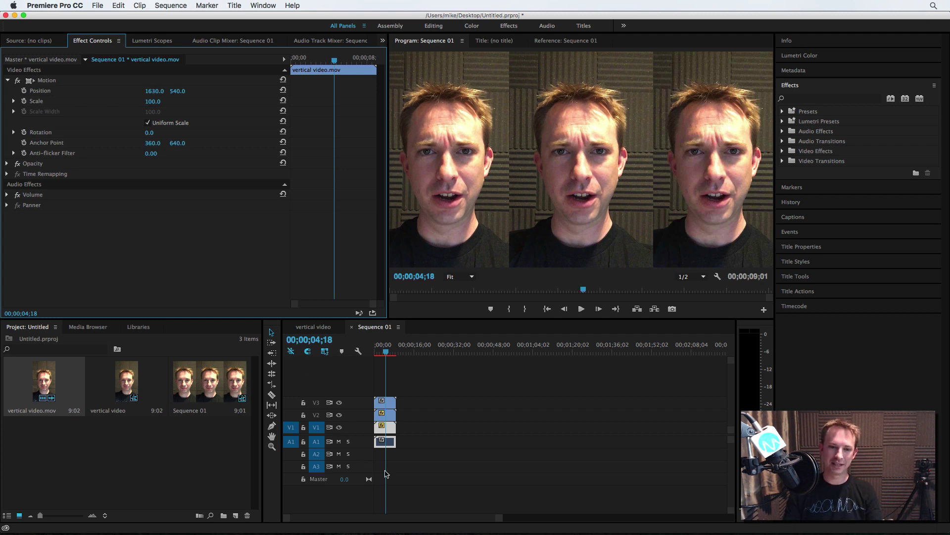
click(386, 353)
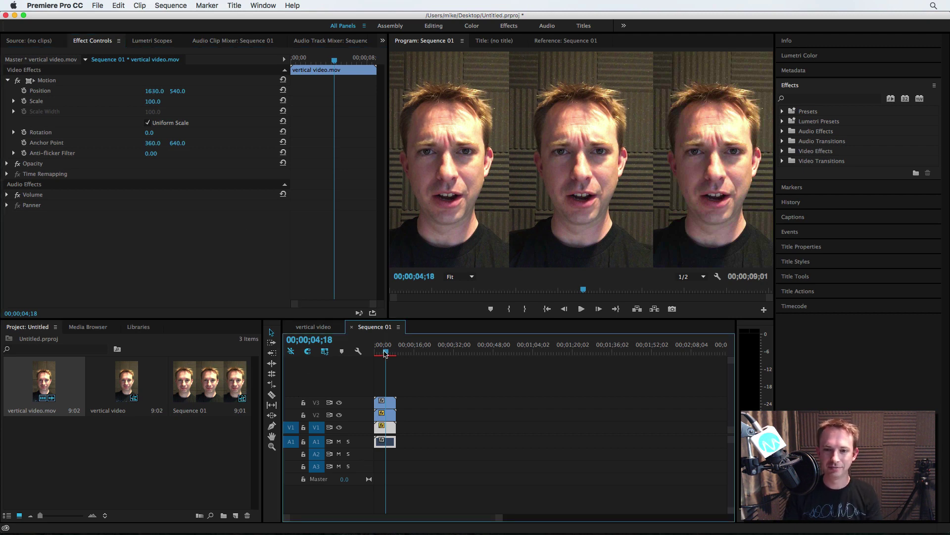
key(space)
key(space)
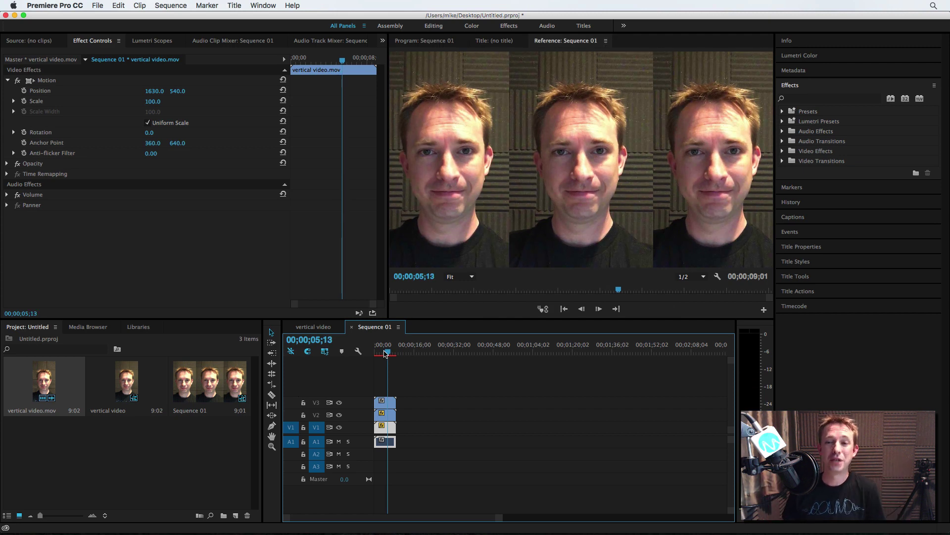
click(387, 414)
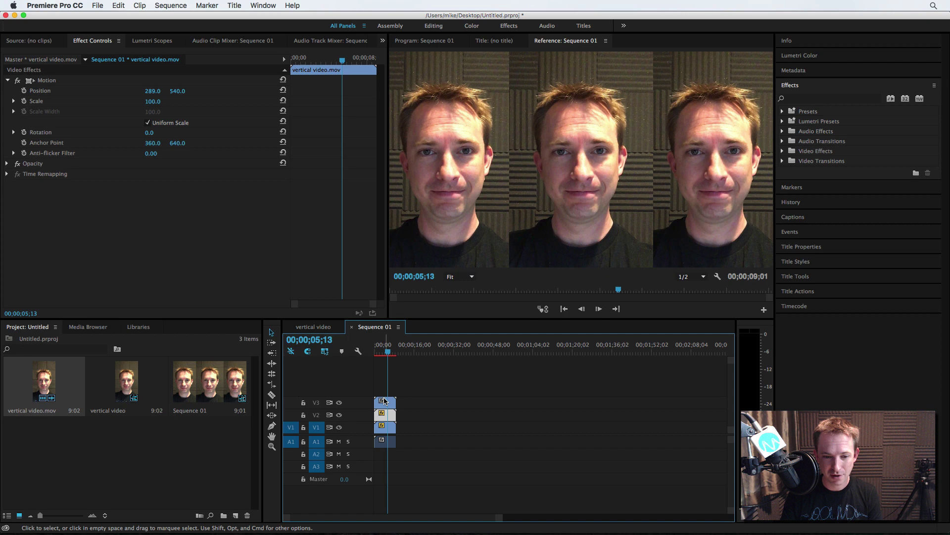
click(385, 403)
click(381, 416)
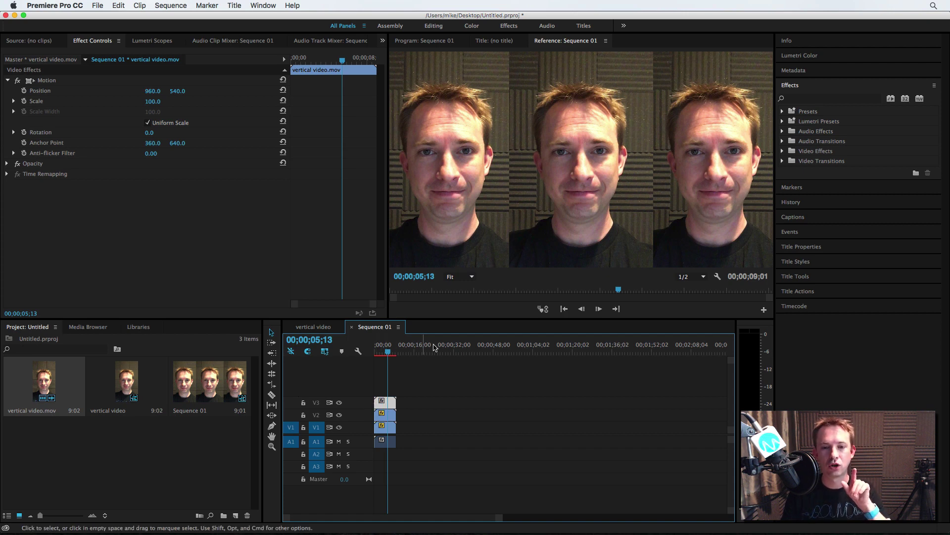
click(382, 415)
click(383, 426)
click(384, 415)
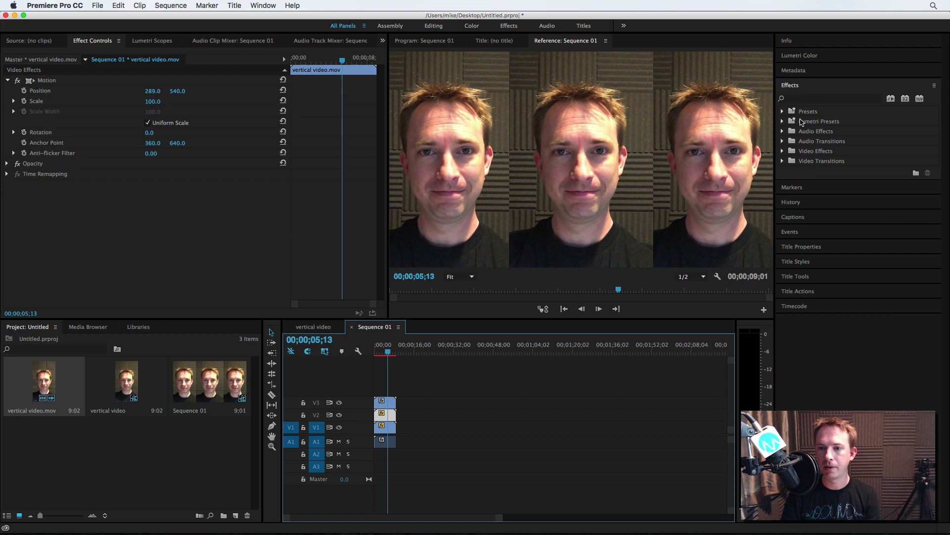
Apply Gaussian Blur, found by searching 'blur', to the V2 left copy with Blurriness 100.
click(798, 99)
text(blur)
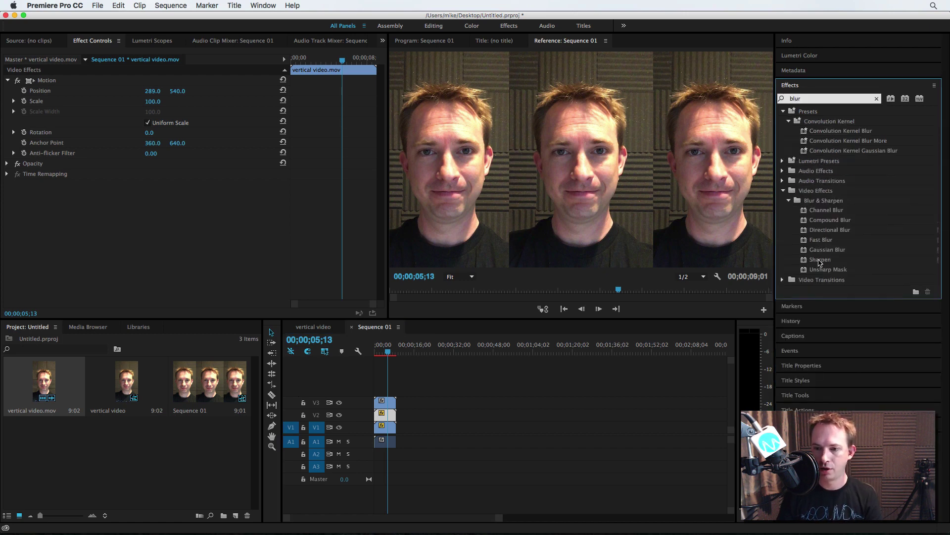
click(841, 250)
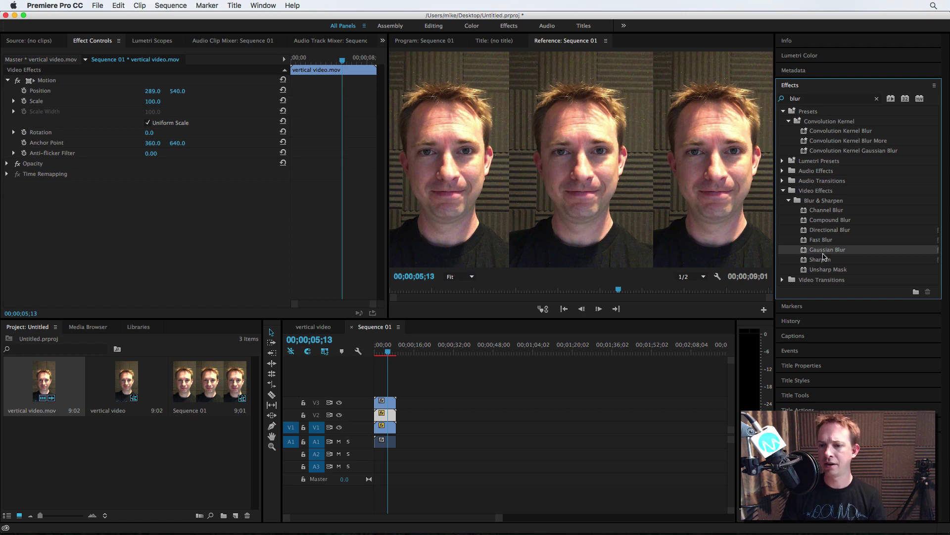
drag(827, 254, 385, 415)
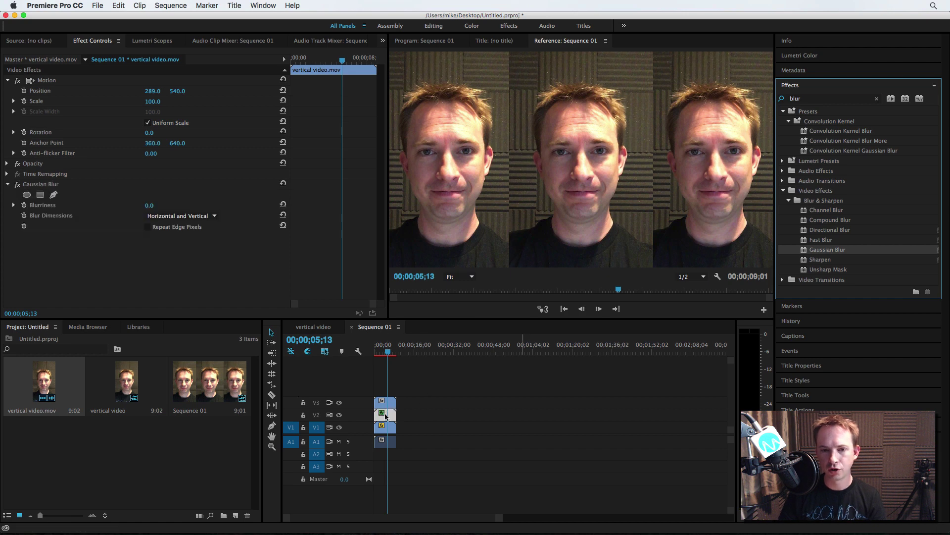
click(149, 205)
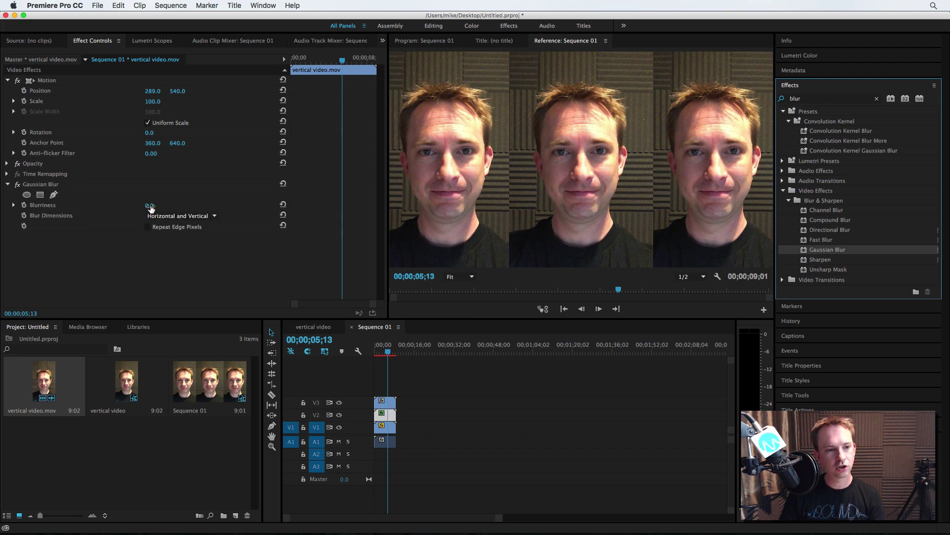
text(100)
key(Return)
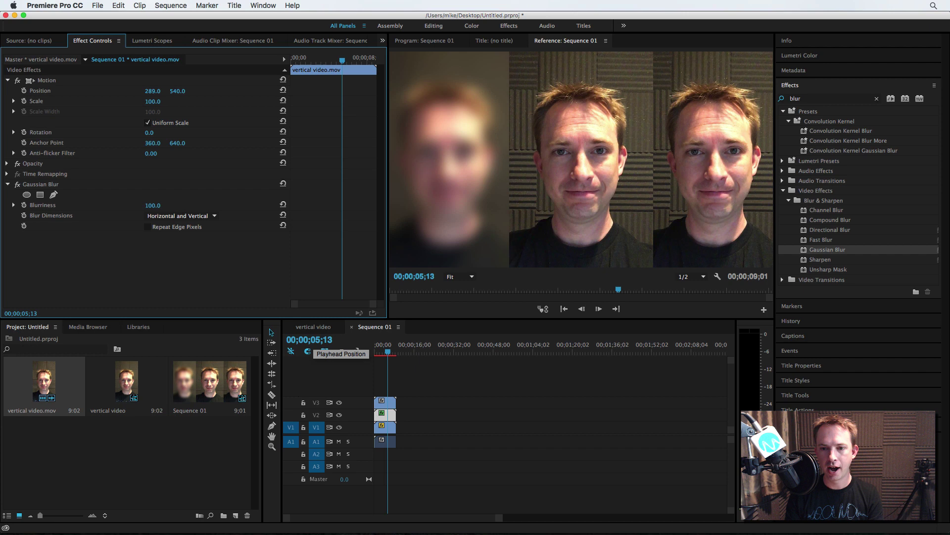
Give the V1 right copy Gaussian Blur with Blurriness 100, then deselect it.
click(386, 429)
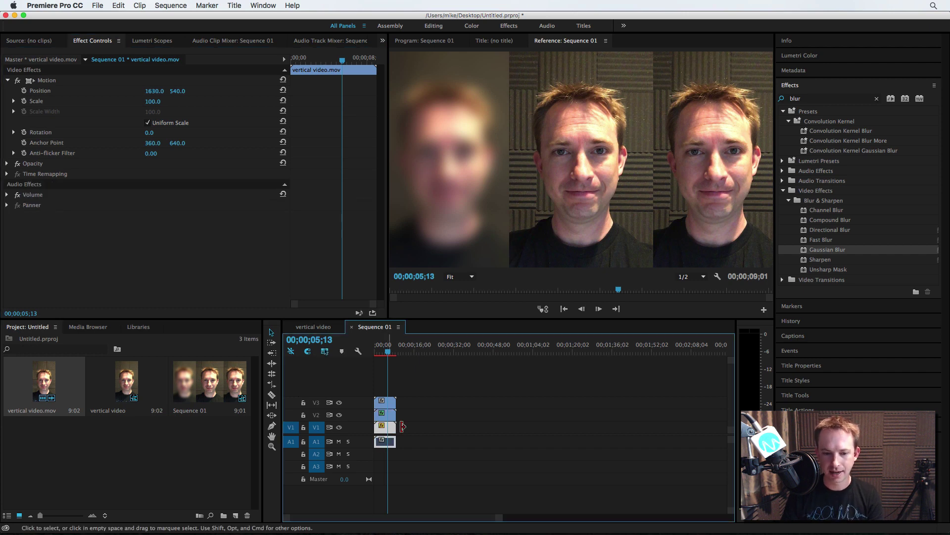
drag(819, 249, 385, 427)
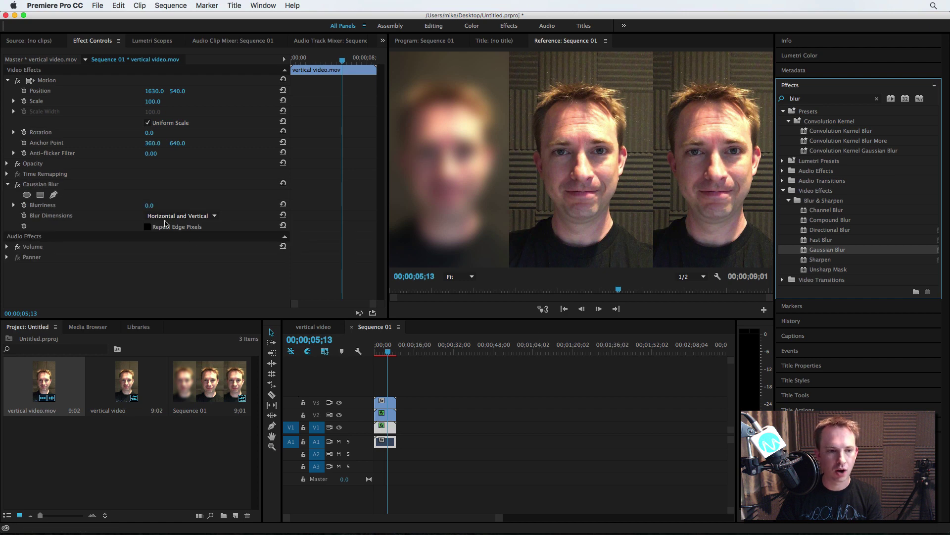
click(154, 205)
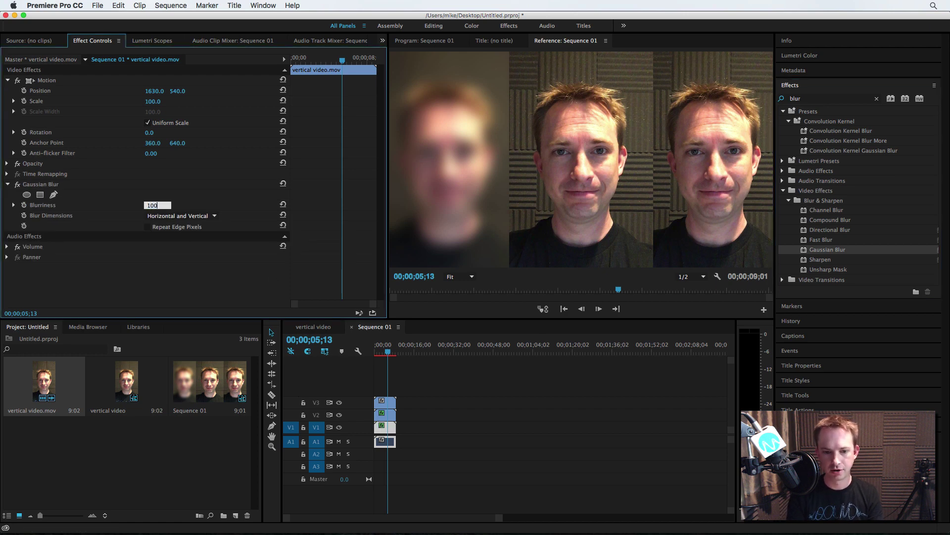
text(100)
key(Return)
click(485, 416)
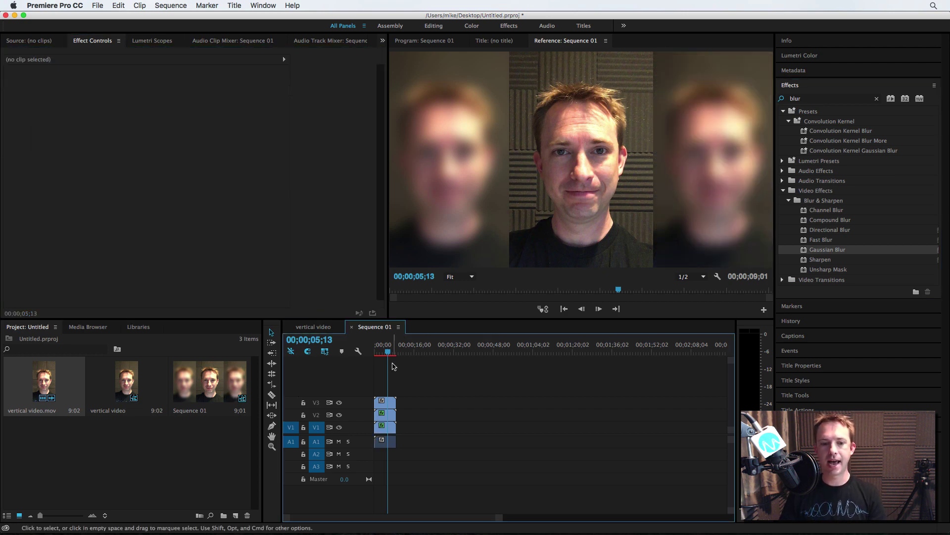
drag(387, 351, 376, 351)
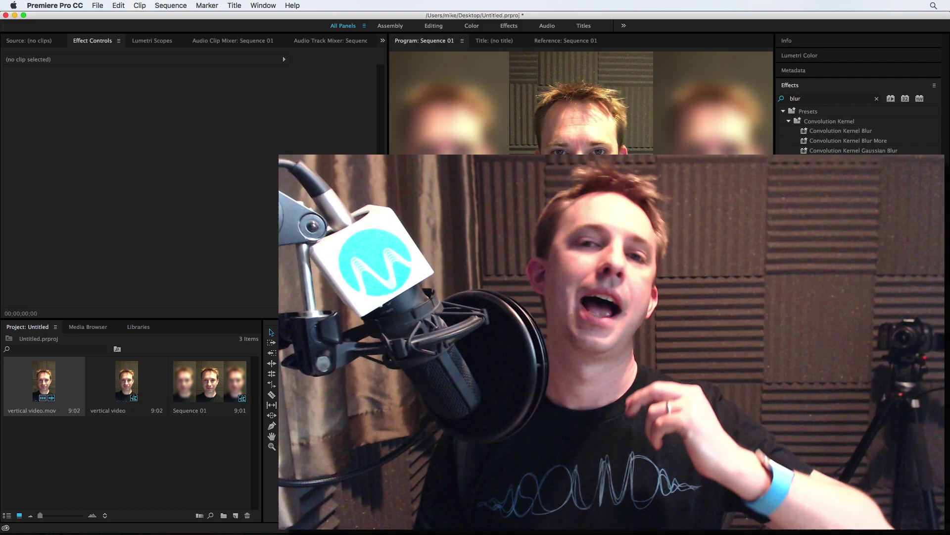